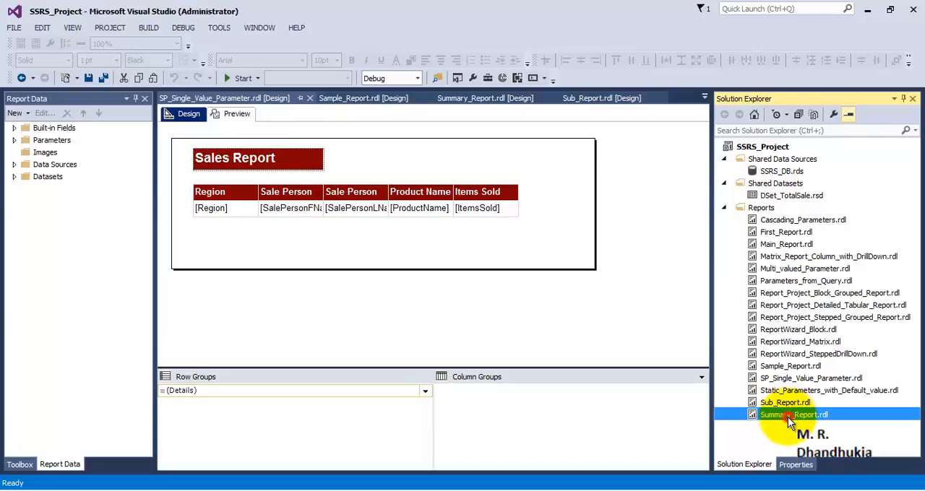
Step: Open Sample_Report.rdl and check its rendered preview, ending in the report's design view
{"action": "double_click", "coordinate": [787, 366]}
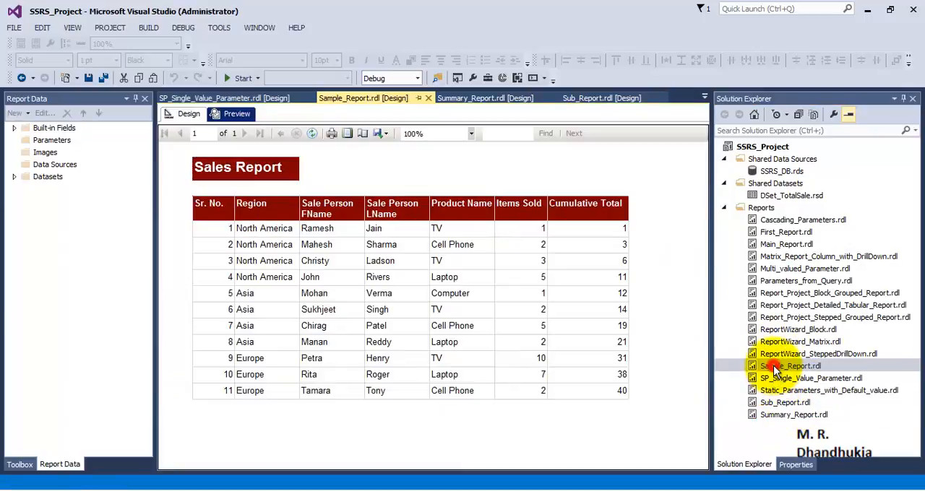
{"action": "left_click", "coordinate": [184, 114]}
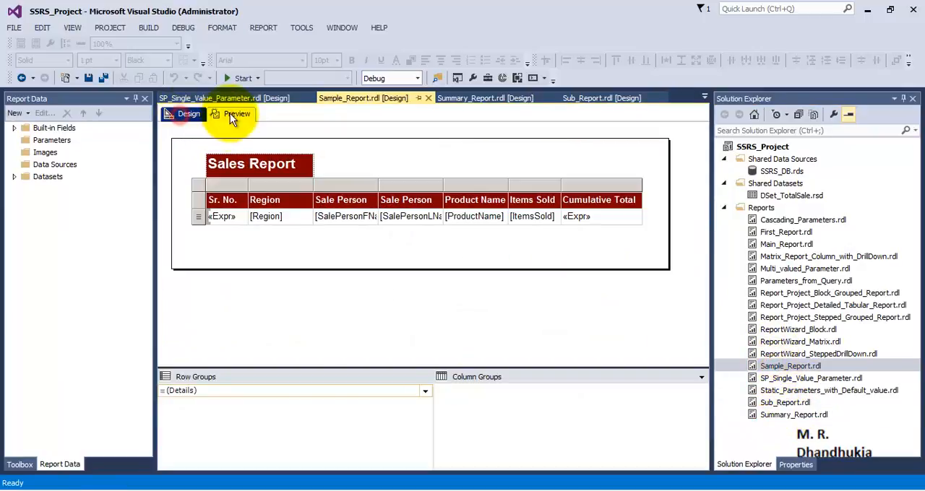
{"action": "left_click", "coordinate": [231, 113]}
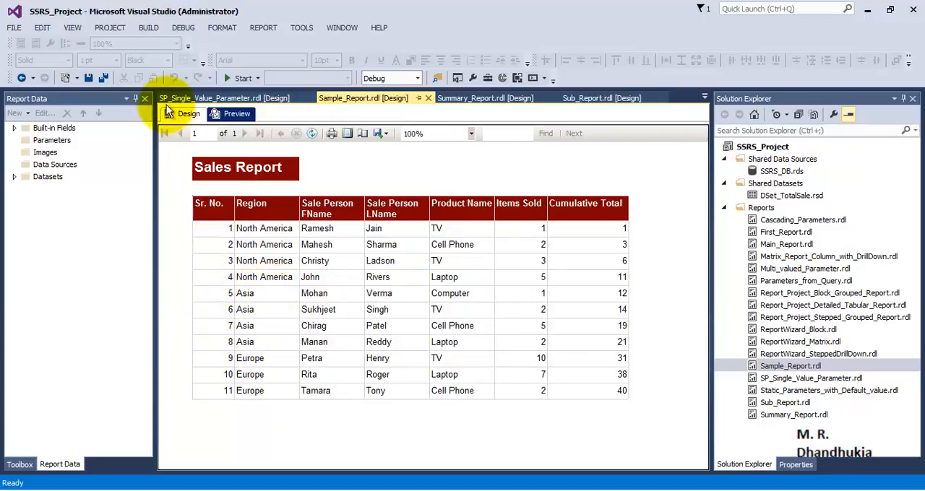
{"action": "left_click", "coordinate": [188, 115]}
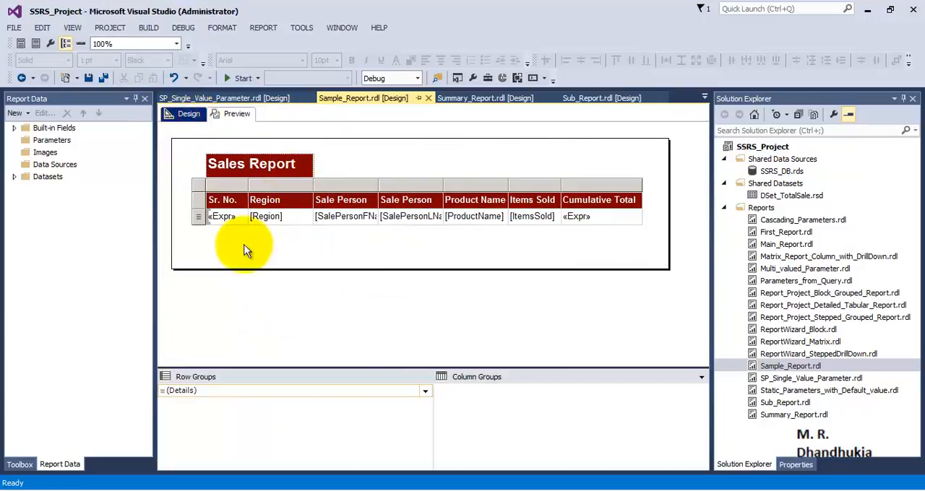
{"action": "left_click", "coordinate": [199, 218]}
{"action": "right_click", "coordinate": [199, 218]}
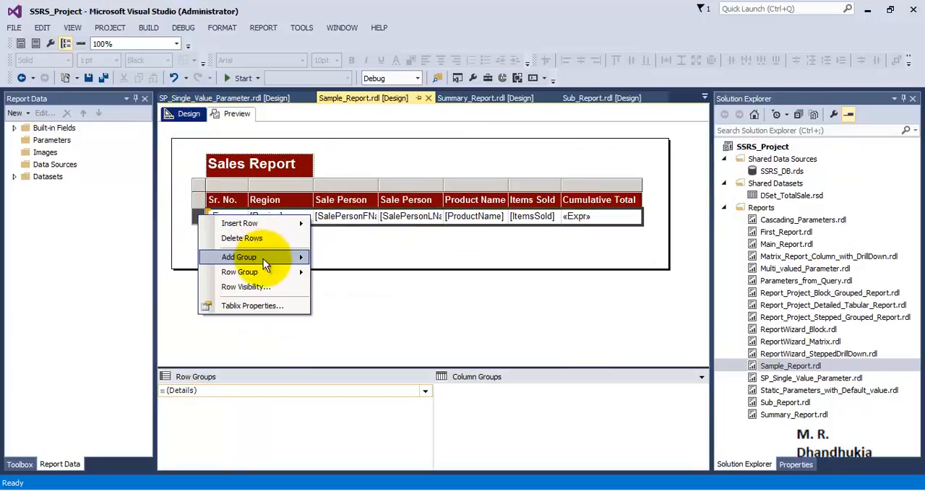
{"action": "mouse_move", "coordinate": [263, 257]}
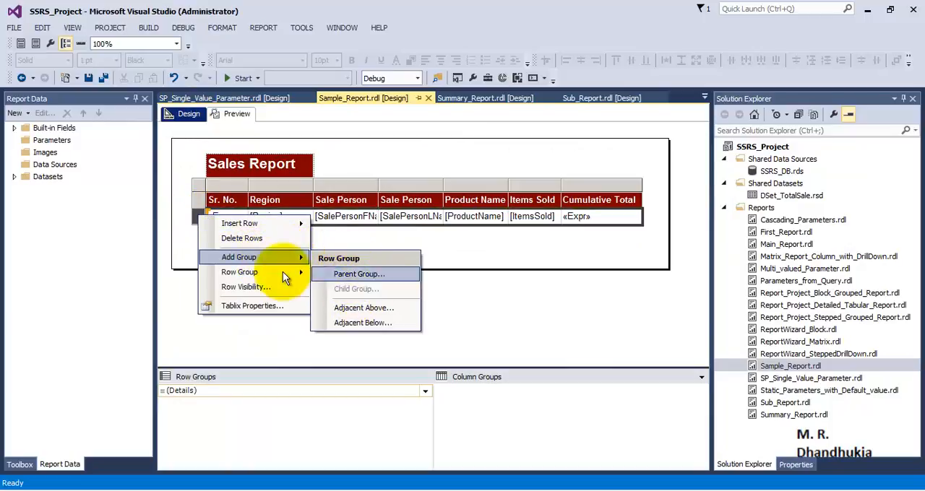
{"action": "left_click", "coordinate": [494, 292]}
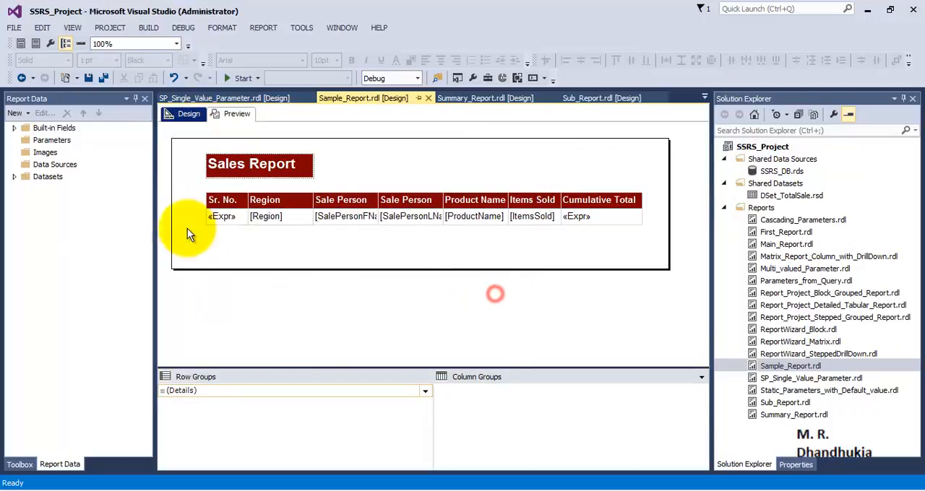
Step: Start adding a parent row group to the table's details row and open its group-by expression for editing
{"action": "left_click", "coordinate": [208, 215]}
{"action": "left_click", "coordinate": [198, 218]}
{"action": "right_click", "coordinate": [198, 218]}
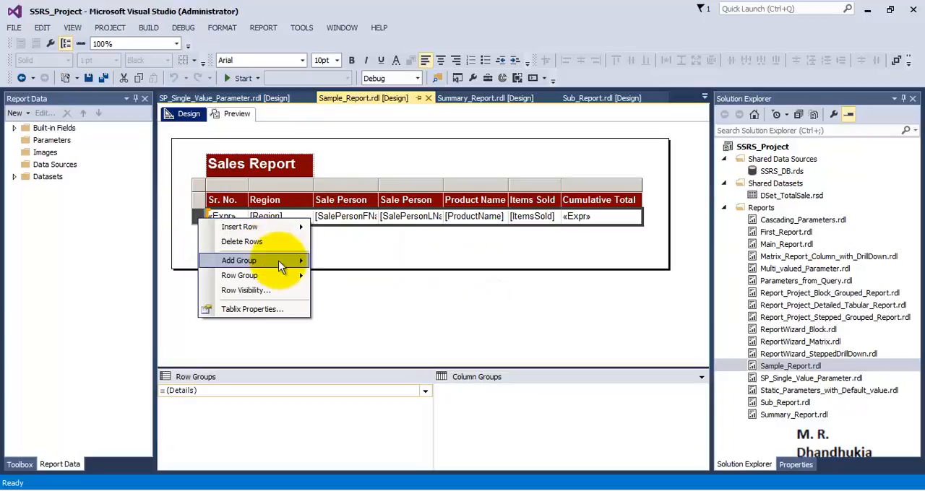
{"action": "mouse_move", "coordinate": [294, 278]}
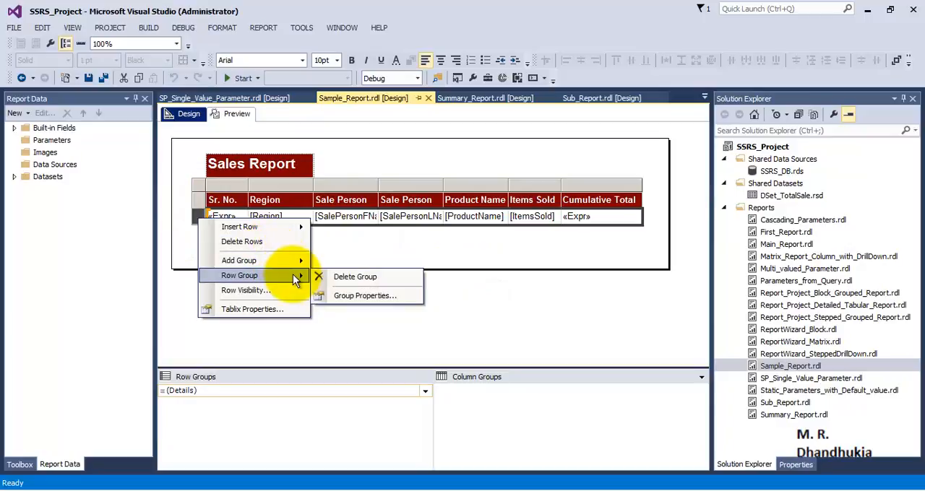
{"action": "mouse_move", "coordinate": [292, 260]}
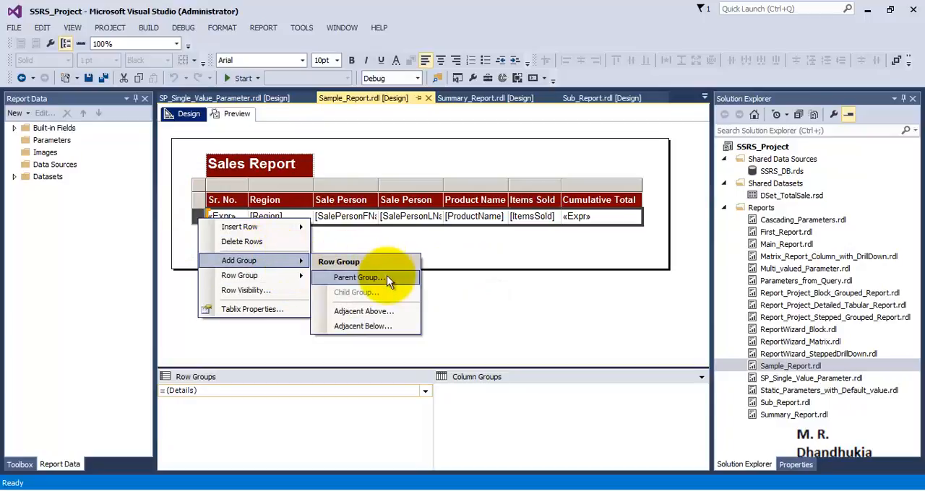
{"action": "left_click", "coordinate": [388, 279]}
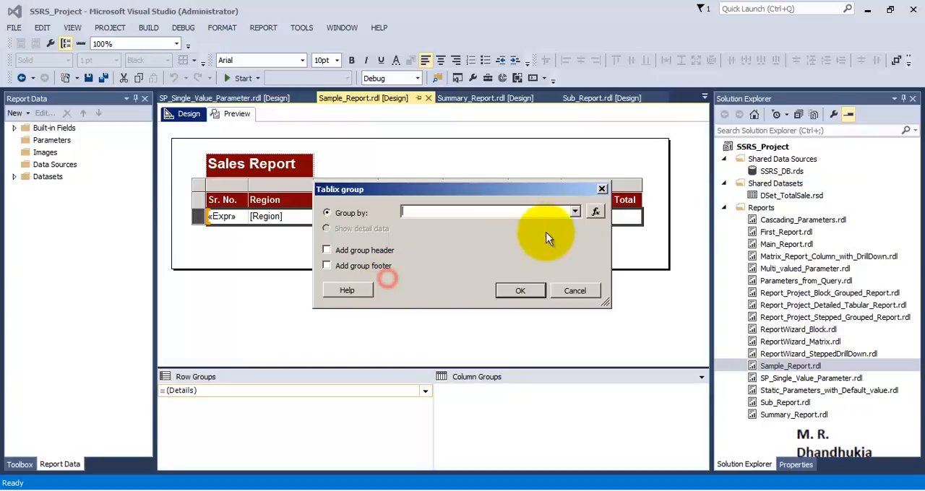
{"action": "left_click", "coordinate": [594, 211]}
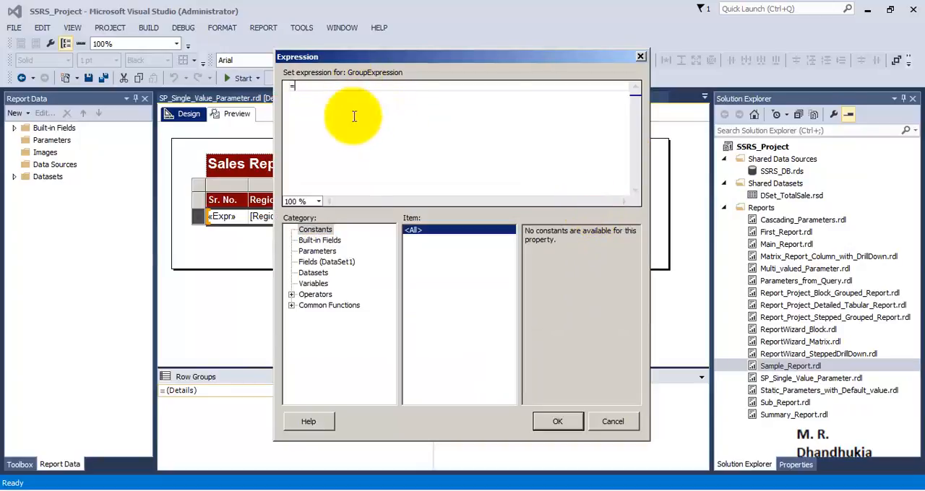
Step: Insert the Math function Ceiling with empty parentheses, =Ceiling(), in the group expression
{"action": "left_click", "coordinate": [291, 304]}
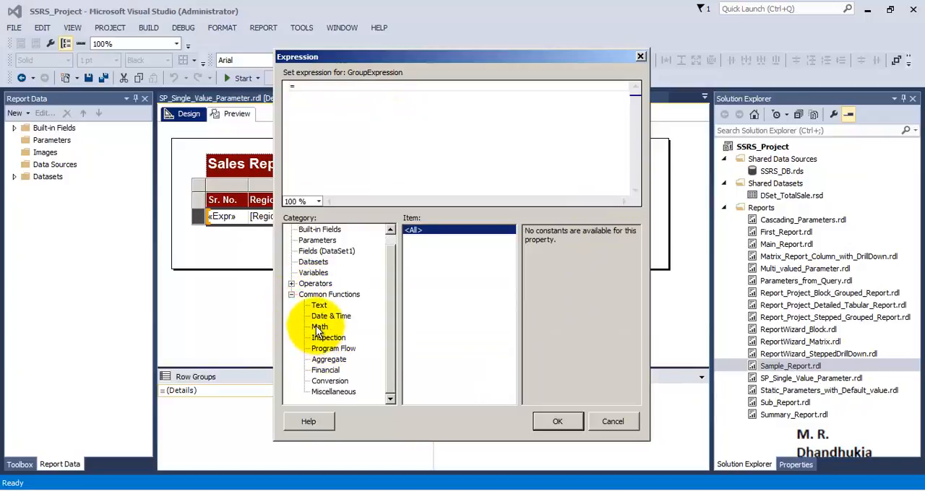
{"action": "left_click", "coordinate": [318, 327]}
{"action": "double_click", "coordinate": [415, 283]}
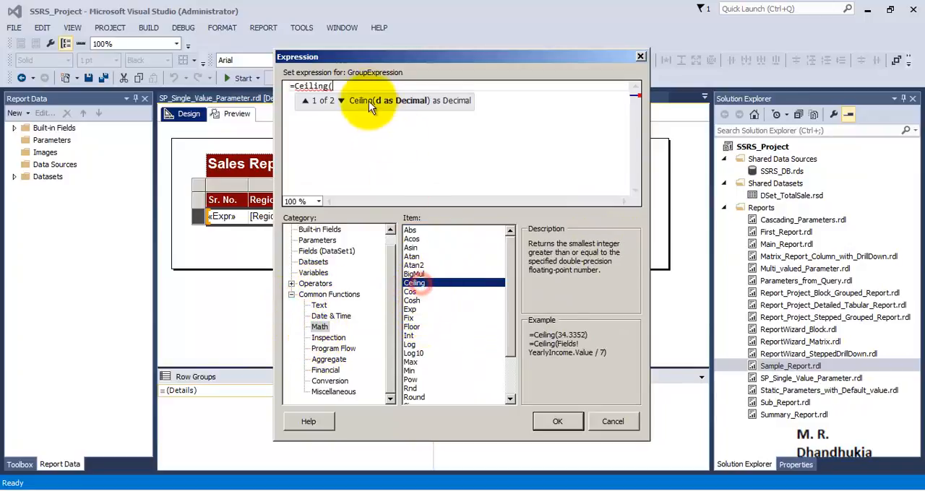
{"action": "type", "text": ")"}
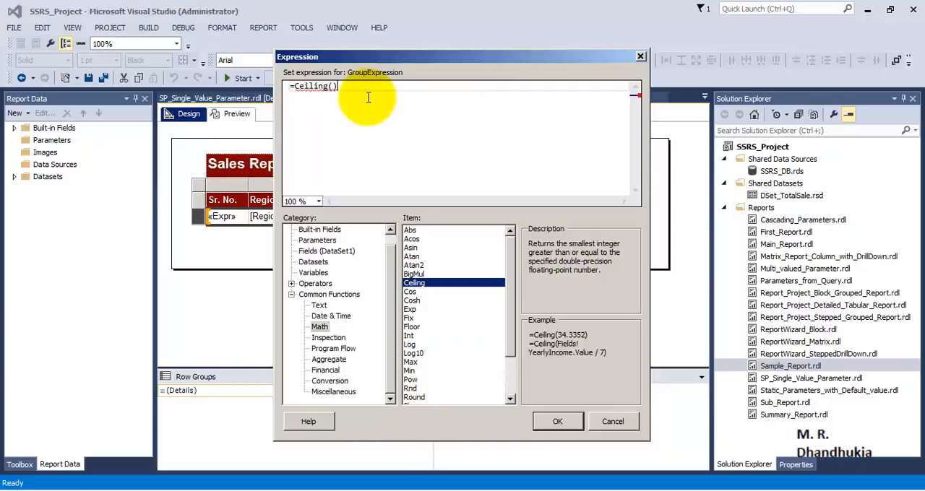
{"action": "left_click", "coordinate": [333, 86]}
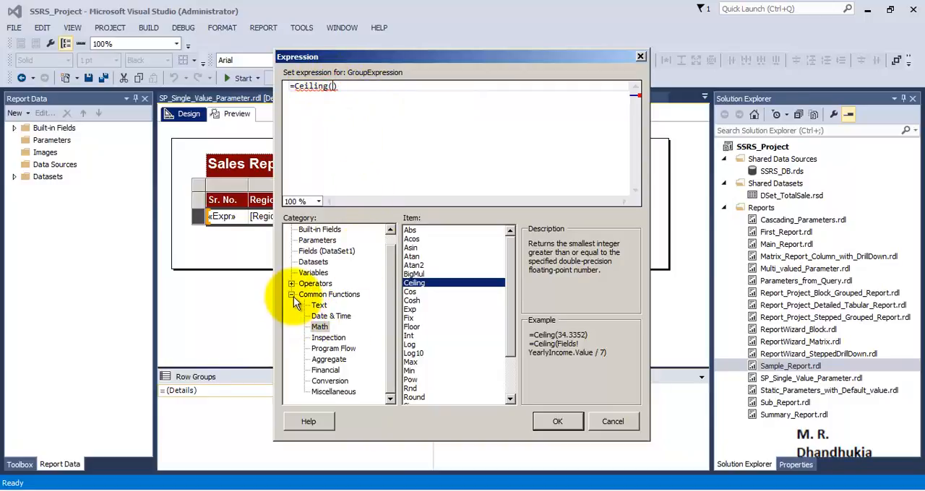
Step: Complete the group expression as =Ceiling(RowNumber(Nothing)/5) and create the parent group
{"action": "left_click", "coordinate": [333, 391]}
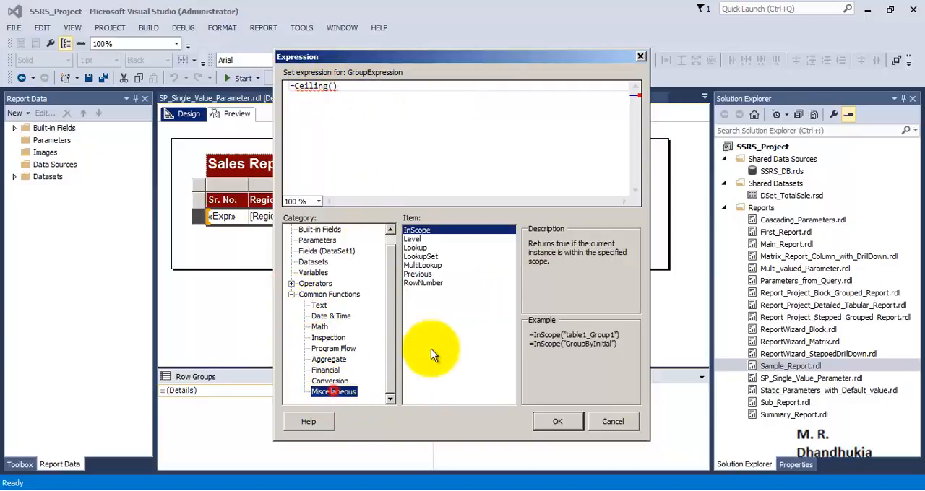
{"action": "double_click", "coordinate": [425, 283]}
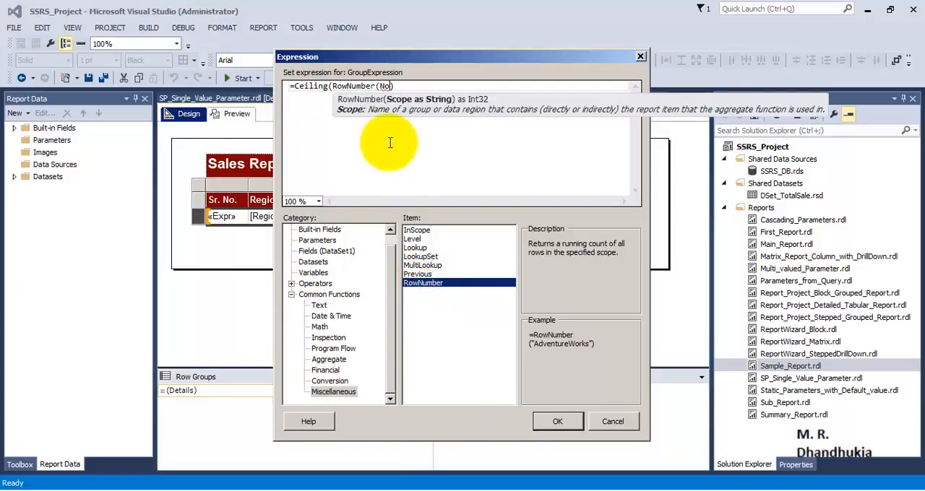
{"action": "type", "text": ")"}
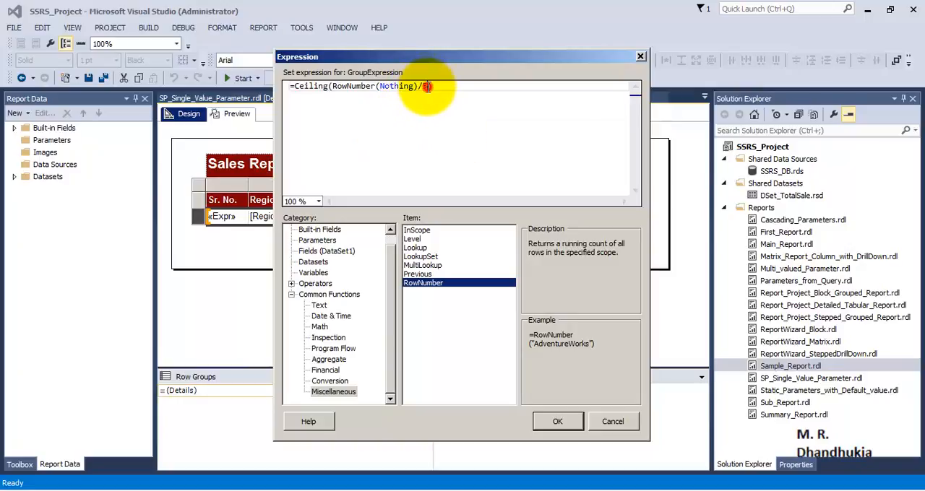
{"action": "mouse_move", "coordinate": [427, 86]}
{"action": "left_mouse_down"}
{"action": "mouse_move", "coordinate": [318, 86]}
{"action": "mouse_move", "coordinate": [419, 87]}
{"action": "left_mouse_up"}
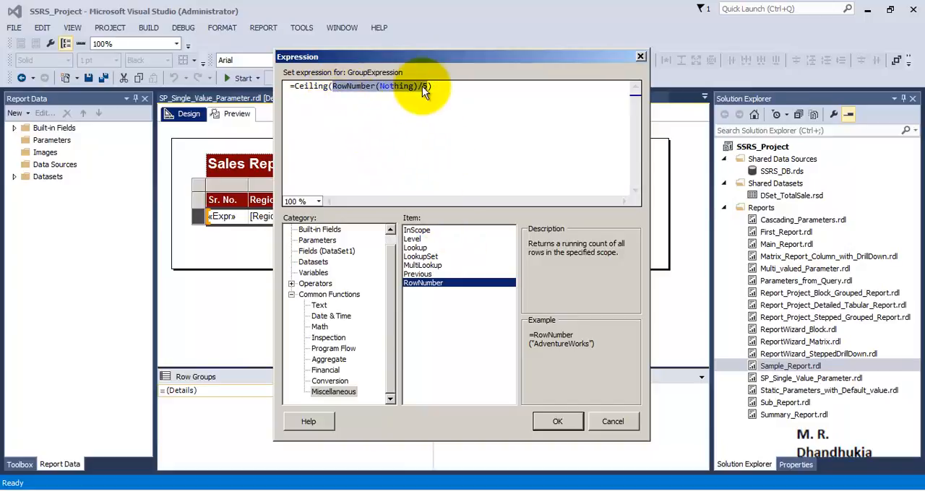
{"action": "left_click", "coordinate": [567, 423]}
{"action": "left_click", "coordinate": [520, 291]}
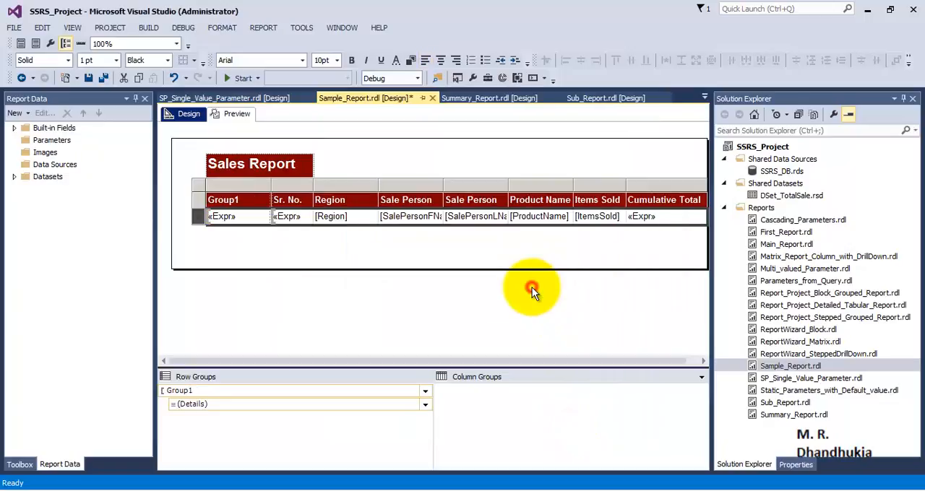
Step: Preview the report and delete the sort expression from the properties of row group Group1
{"action": "left_click", "coordinate": [235, 114]}
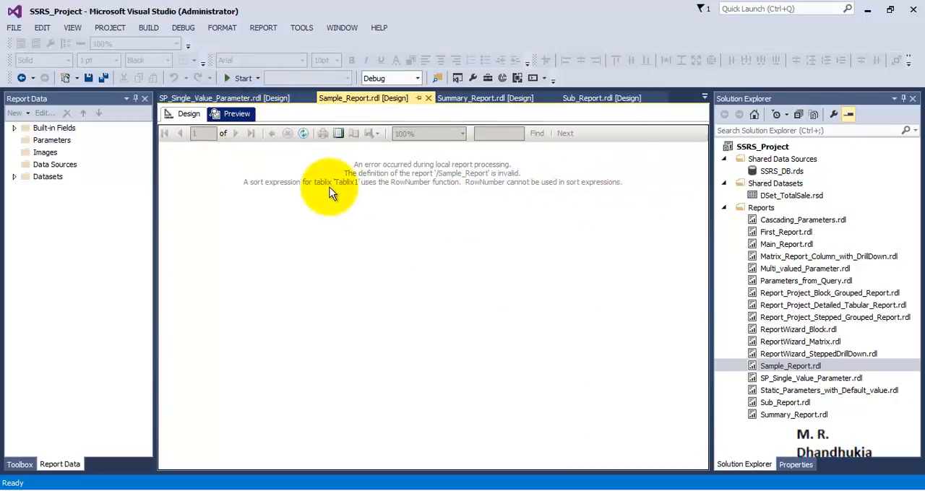
{"action": "left_click", "coordinate": [189, 114]}
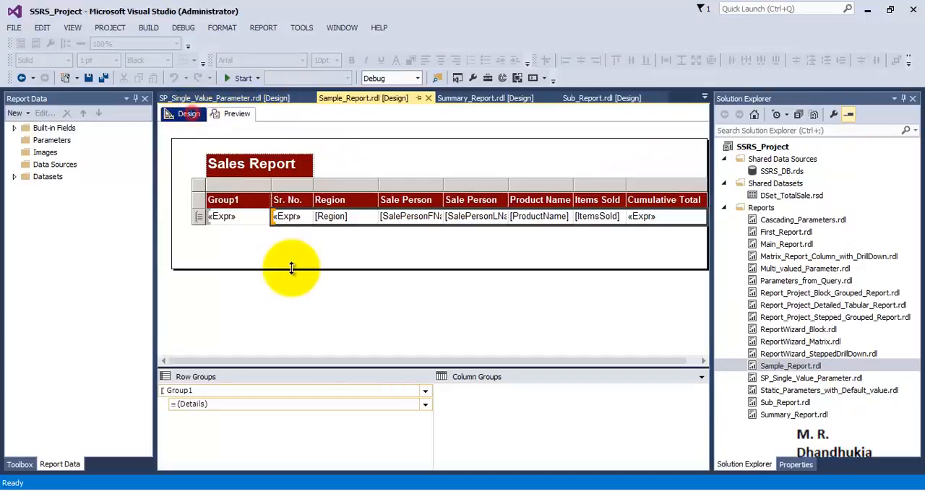
{"action": "left_click", "coordinate": [425, 389]}
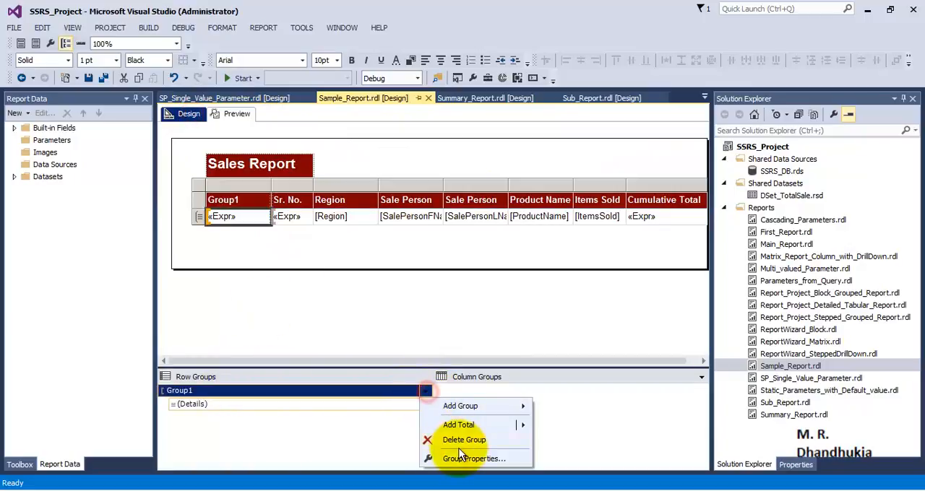
{"action": "left_click", "coordinate": [461, 454]}
{"action": "left_click", "coordinate": [295, 147]}
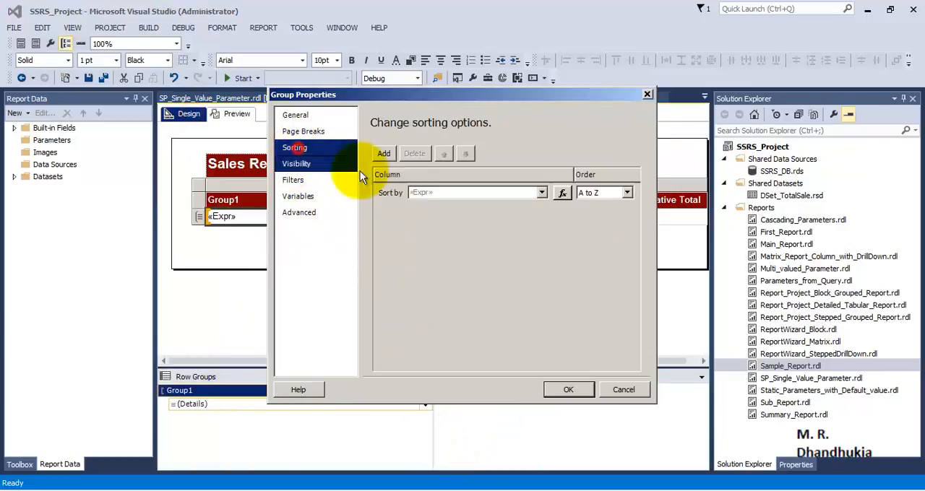
{"action": "left_click", "coordinate": [440, 192]}
{"action": "left_click", "coordinate": [414, 154]}
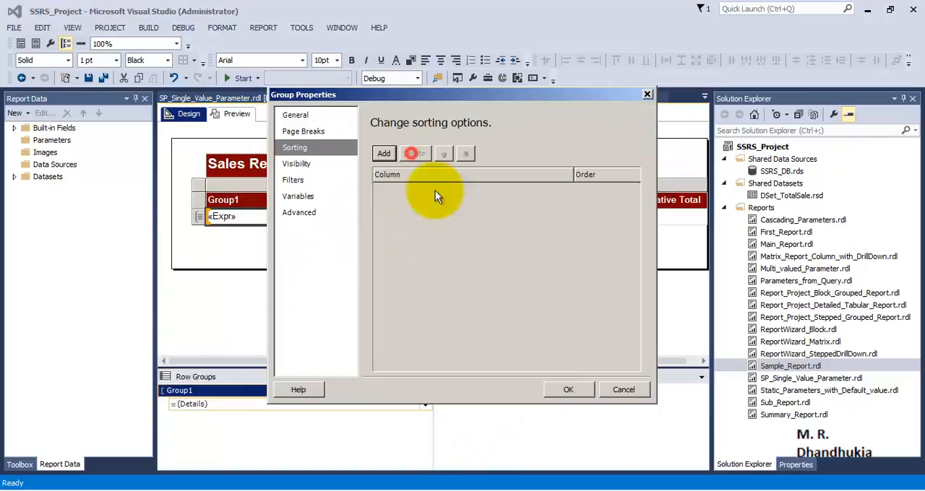
{"action": "left_click", "coordinate": [561, 389]}
Step: Save all files and check the grouped report in preview, ending in design view
{"action": "left_click", "coordinate": [106, 77]}
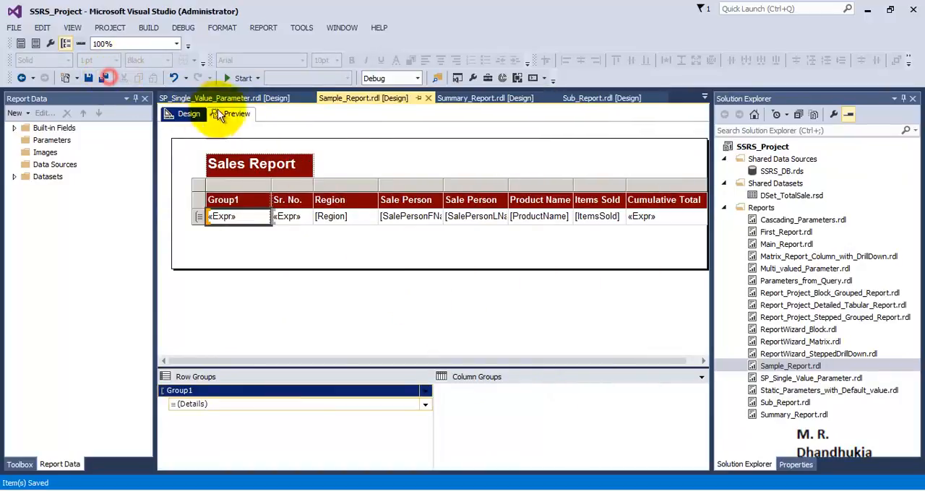
{"action": "left_click", "coordinate": [233, 114]}
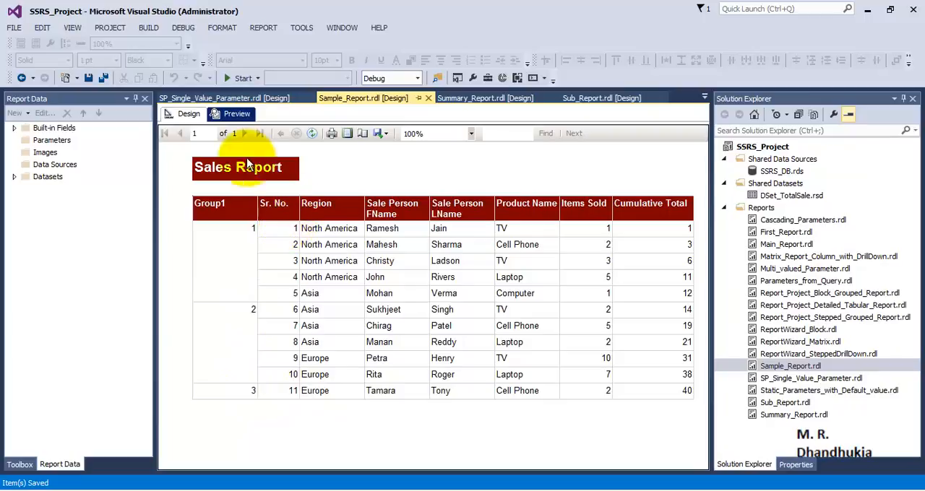
{"action": "left_click", "coordinate": [194, 117]}
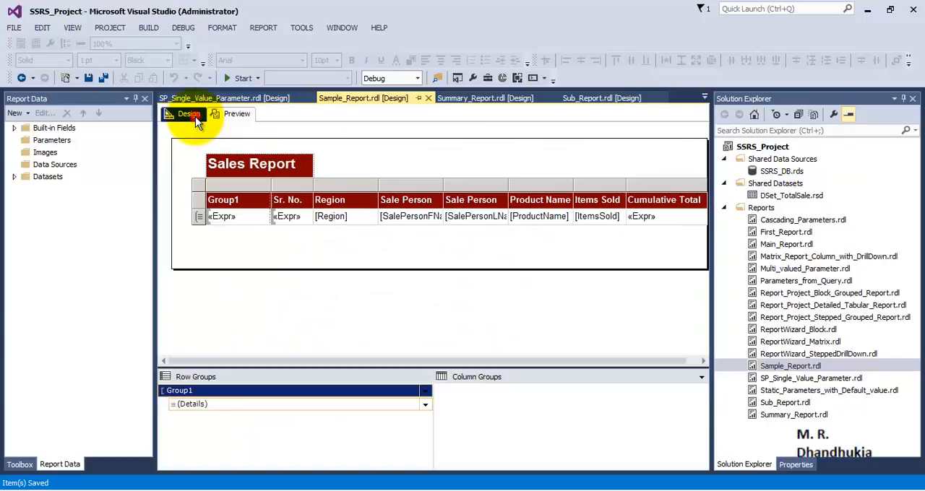
Step: Enable a page break between each instance of row group Group1 and preview the report
{"action": "left_click", "coordinate": [199, 219]}
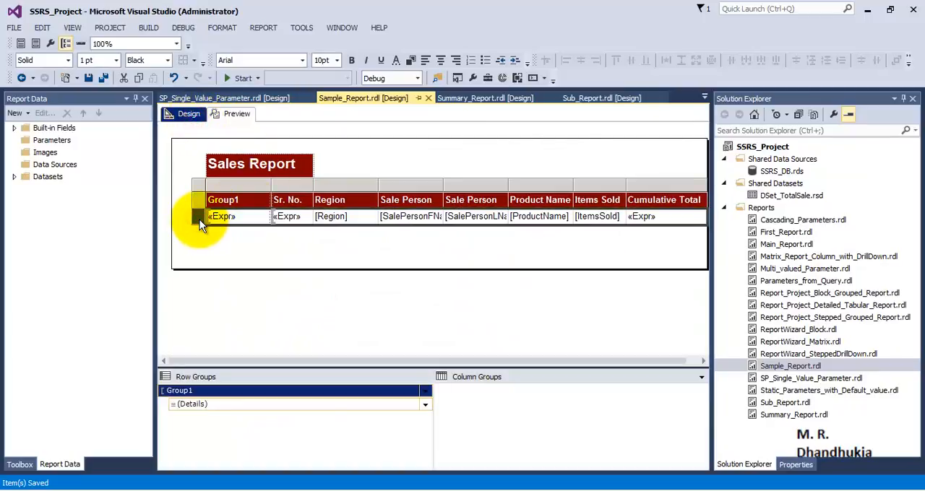
{"action": "left_click", "coordinate": [428, 391]}
{"action": "left_click", "coordinate": [434, 456]}
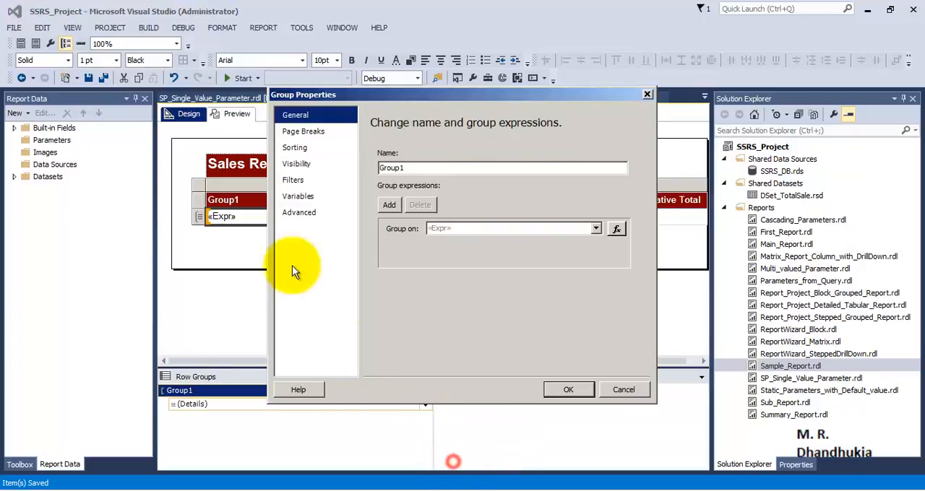
{"action": "left_click", "coordinate": [303, 134]}
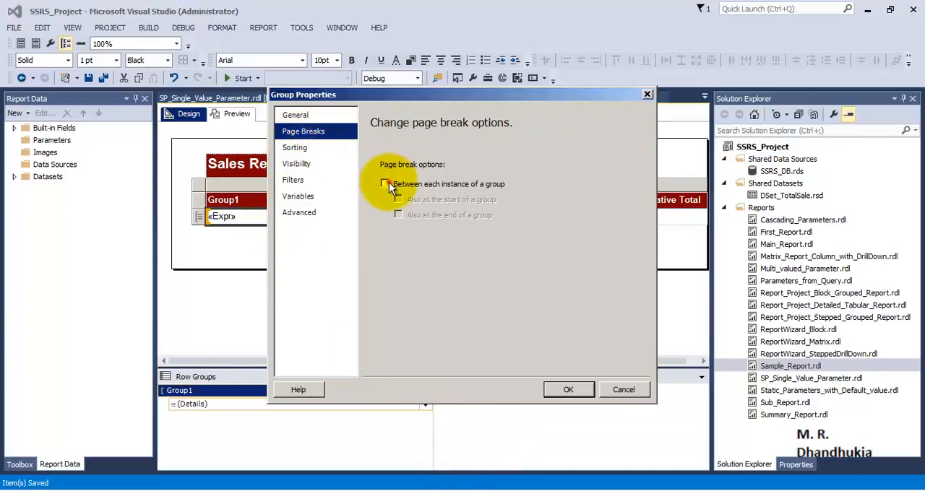
{"action": "left_click", "coordinate": [388, 184]}
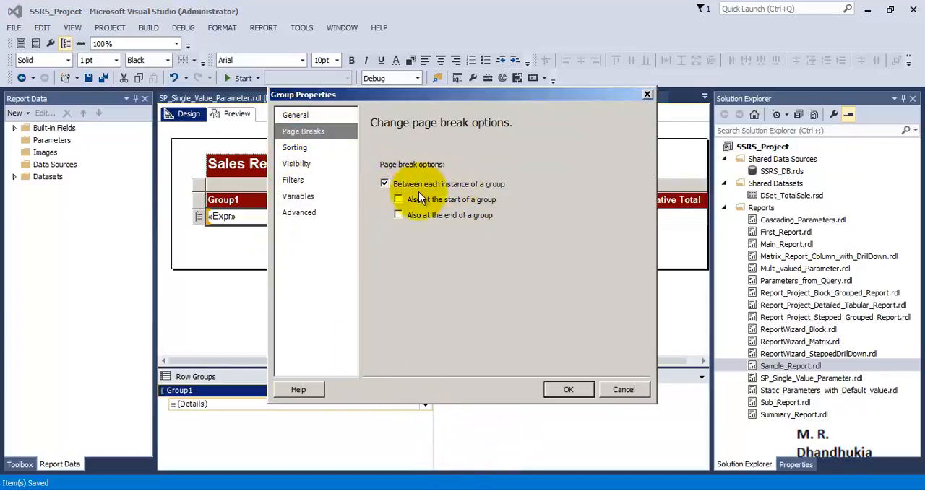
{"action": "left_click", "coordinate": [567, 389]}
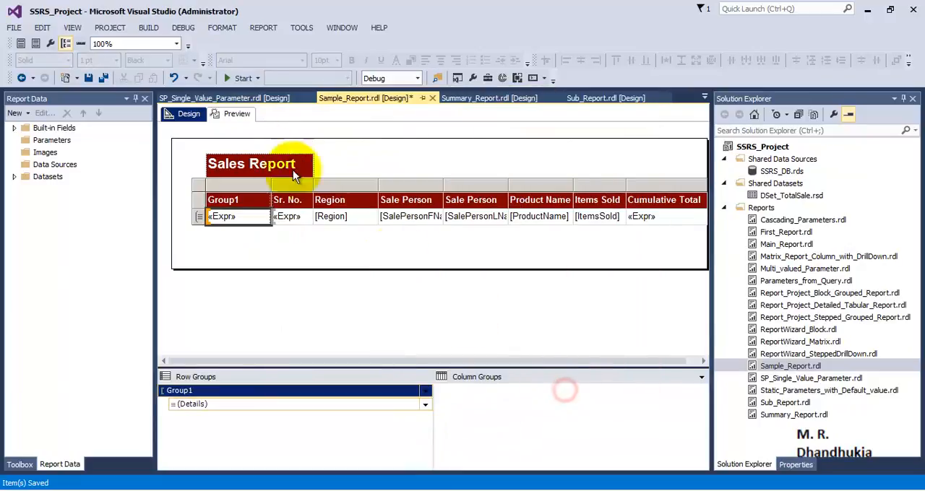
{"action": "left_click", "coordinate": [233, 114]}
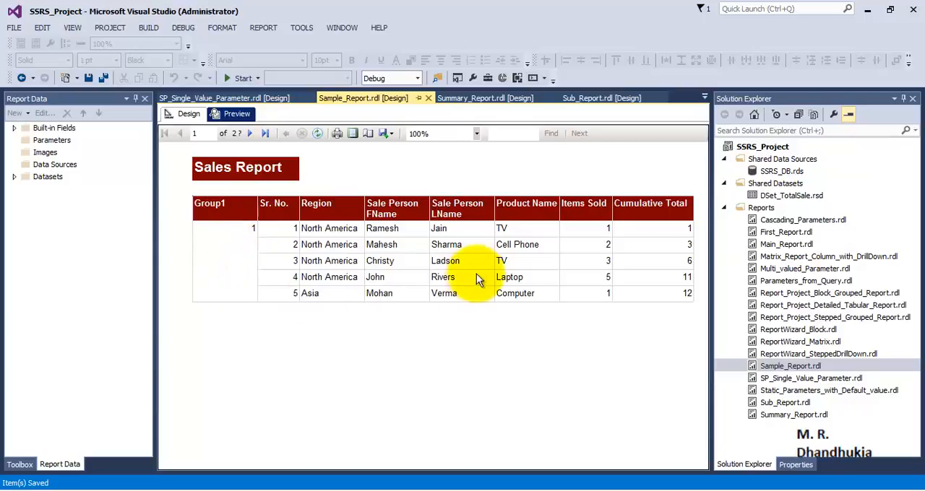
Step: Page through the report preview to its last page and back, and return to design view
{"action": "left_click", "coordinate": [250, 133]}
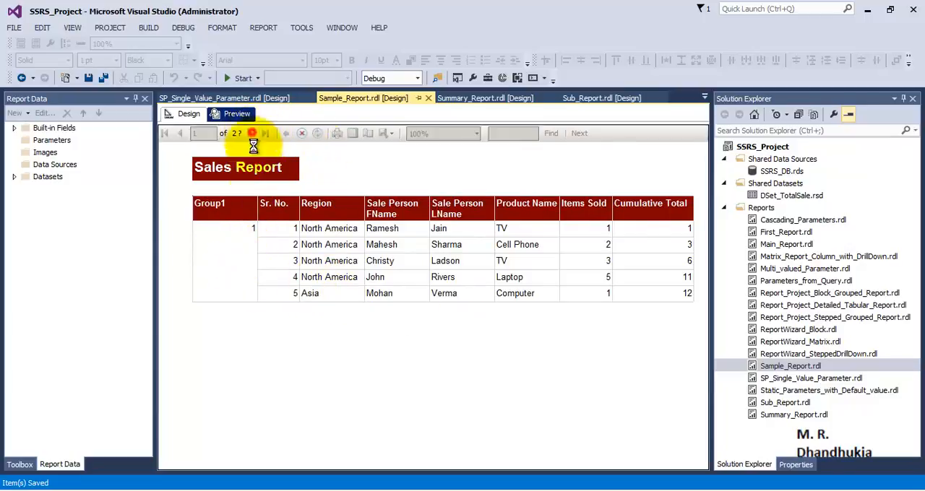
{"action": "left_click", "coordinate": [252, 133]}
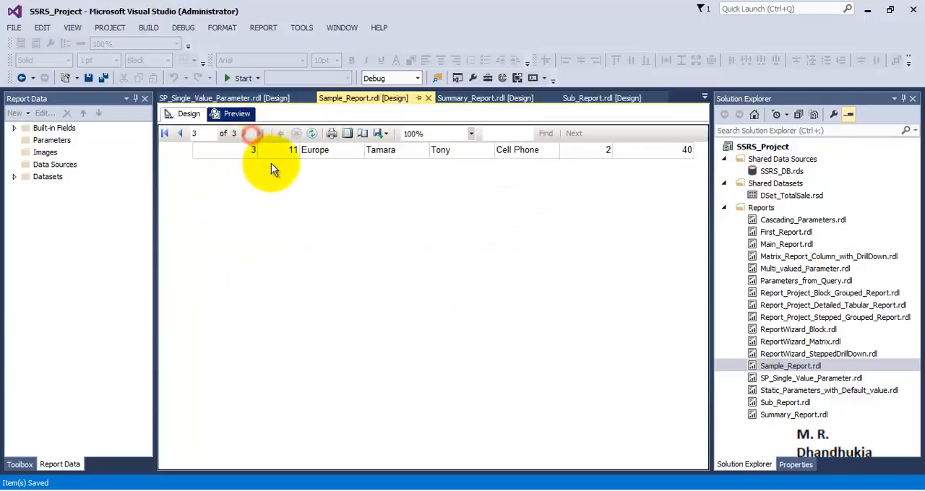
{"action": "left_click", "coordinate": [182, 135]}
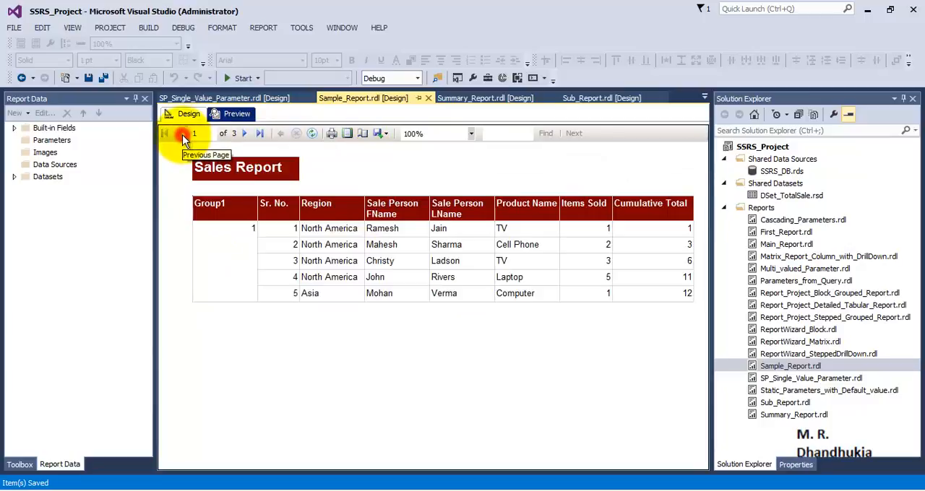
{"action": "left_click", "coordinate": [181, 116]}
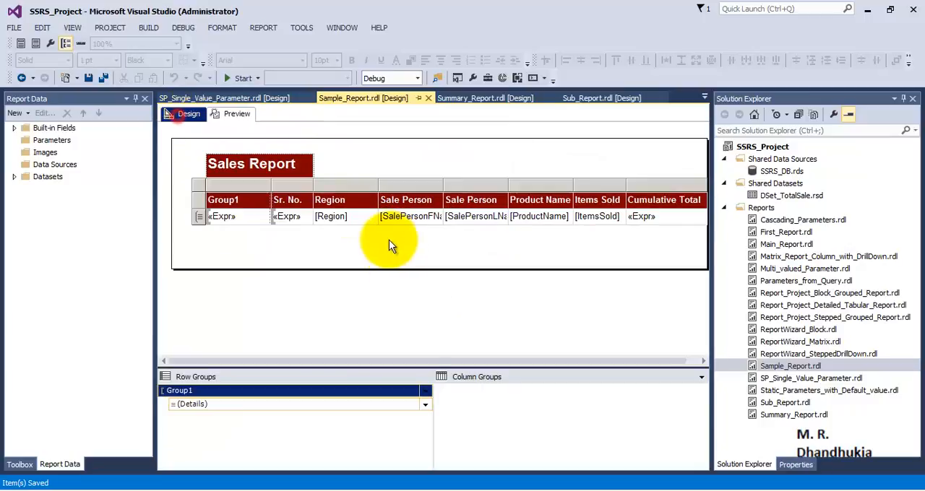
Step: Add a page header to the report and move the Sales Report title into its upper-left corner
{"action": "right_click", "coordinate": [372, 292]}
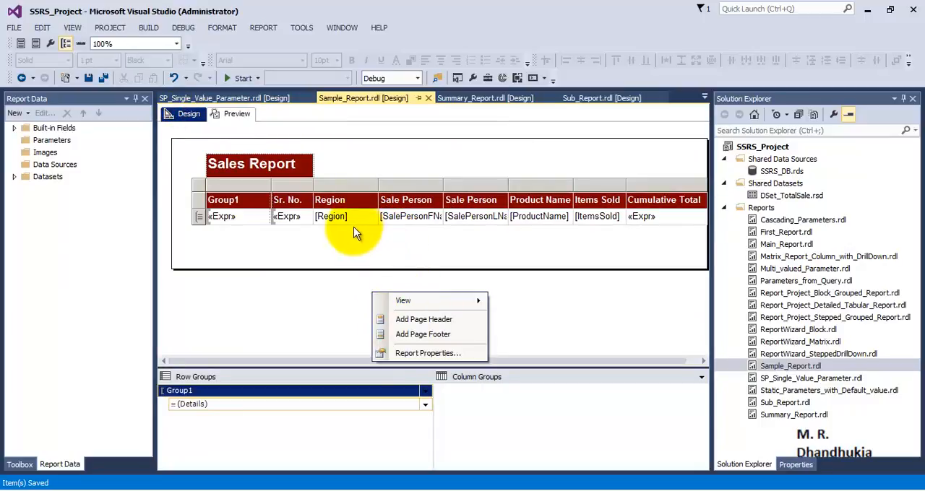
{"action": "left_click", "coordinate": [249, 165]}
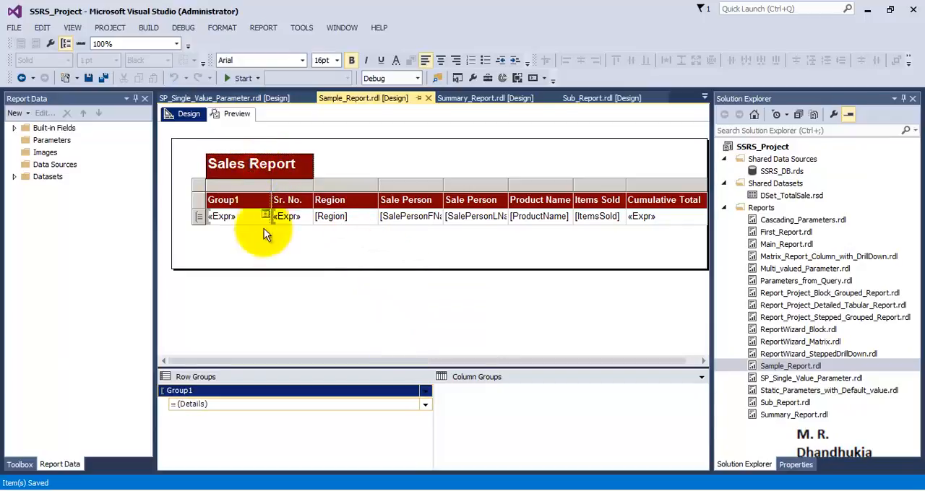
{"action": "left_click", "coordinate": [200, 202]}
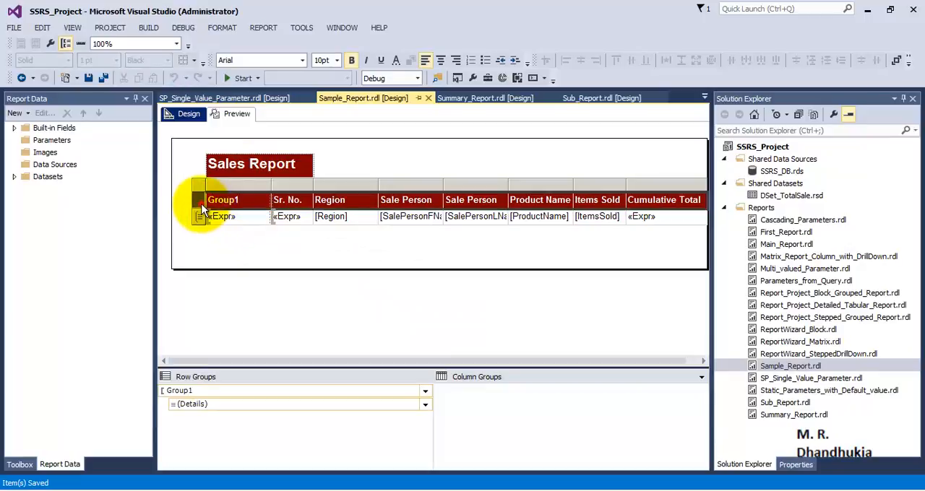
{"action": "right_click", "coordinate": [379, 291]}
{"action": "left_click", "coordinate": [382, 341]}
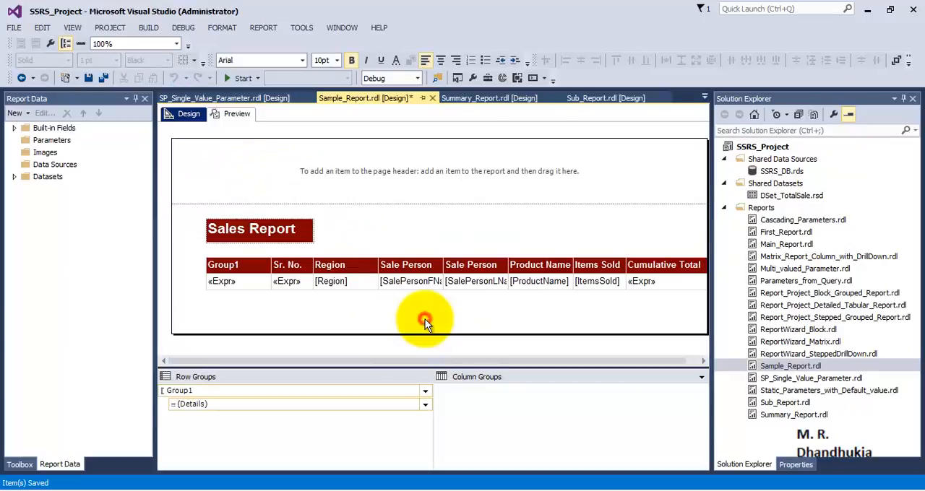
{"action": "left_click_drag", "start_coordinate": [300, 230], "coordinate": [266, 167]}
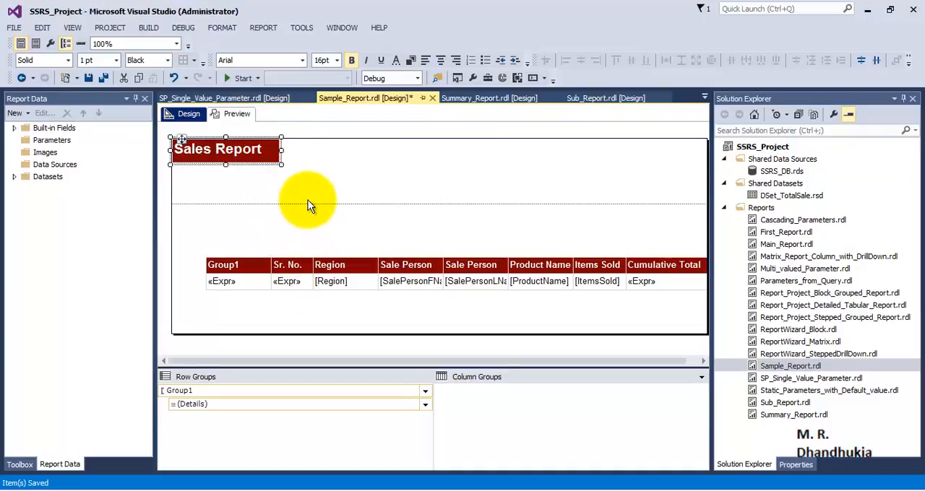
Step: Shrink the page header to the title's height and move the table to the body's upper-left corner, directly below the header
{"action": "left_click_drag", "start_coordinate": [309, 203], "coordinate": [311, 168]}
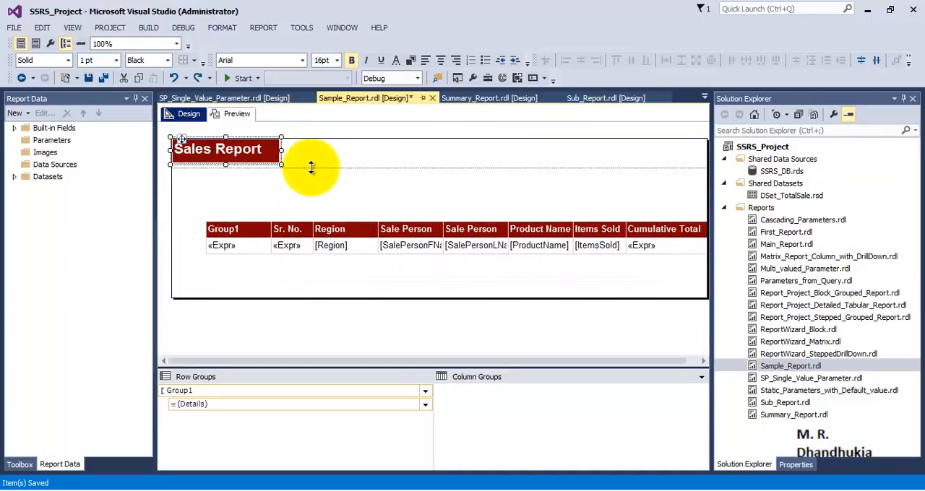
{"action": "left_click", "coordinate": [327, 243]}
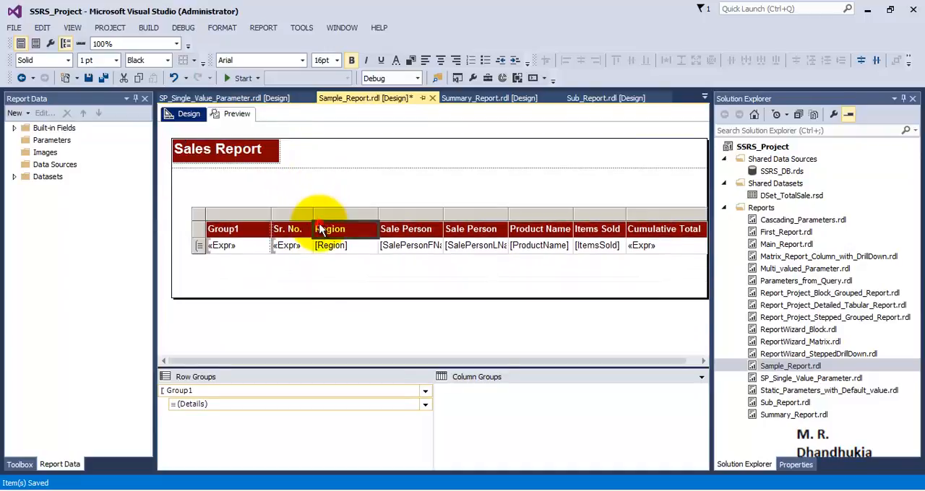
{"action": "left_click", "coordinate": [202, 215]}
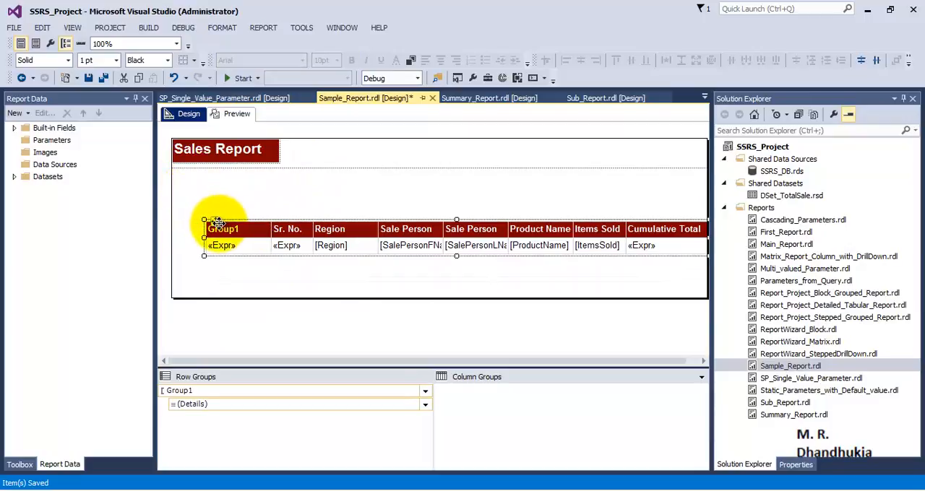
{"action": "left_click_drag", "start_coordinate": [211, 220], "coordinate": [179, 170]}
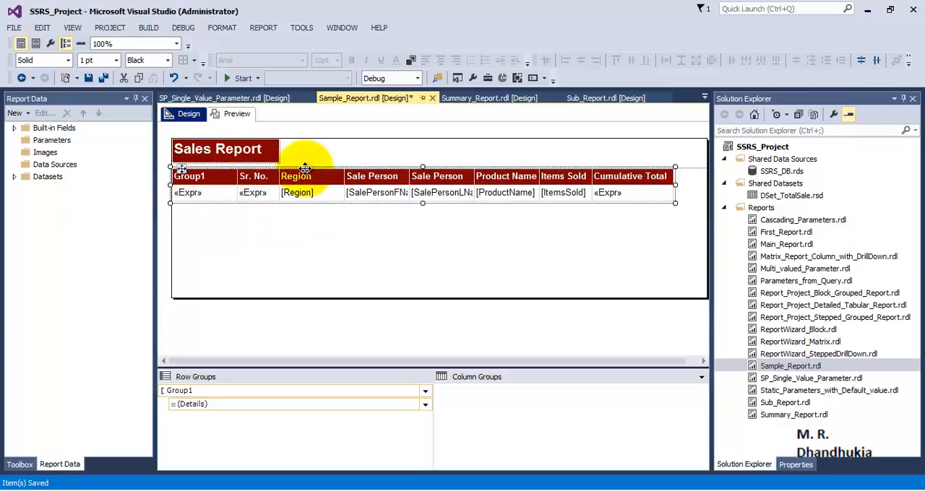
{"action": "left_click_drag", "start_coordinate": [304, 166], "coordinate": [305, 156]}
{"action": "left_click", "coordinate": [378, 235]}
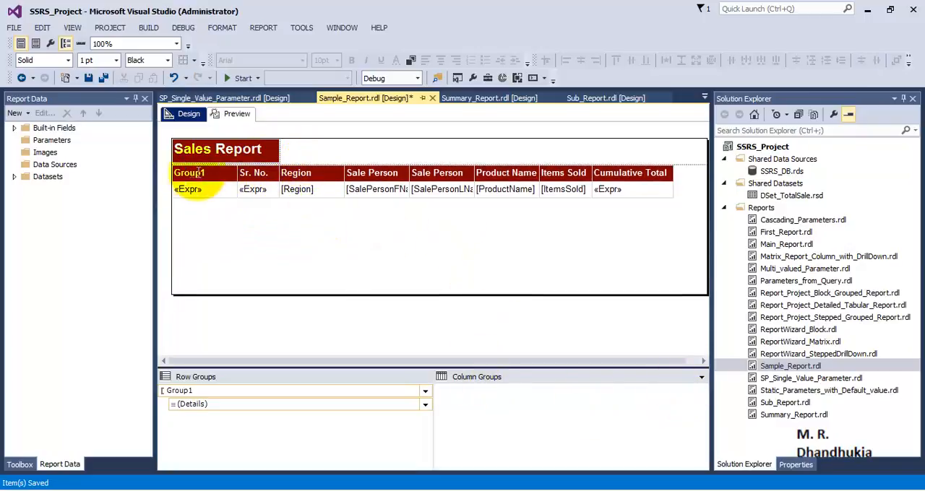
Step: Delete the Group1 column from the table using the Delete columns only option
{"action": "left_click", "coordinate": [250, 188]}
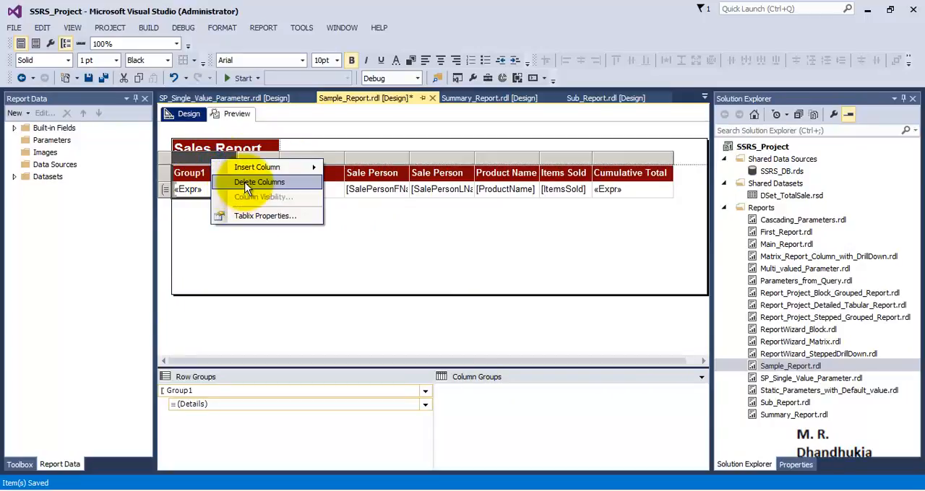
{"action": "left_click", "coordinate": [242, 182]}
{"action": "left_click", "coordinate": [373, 250]}
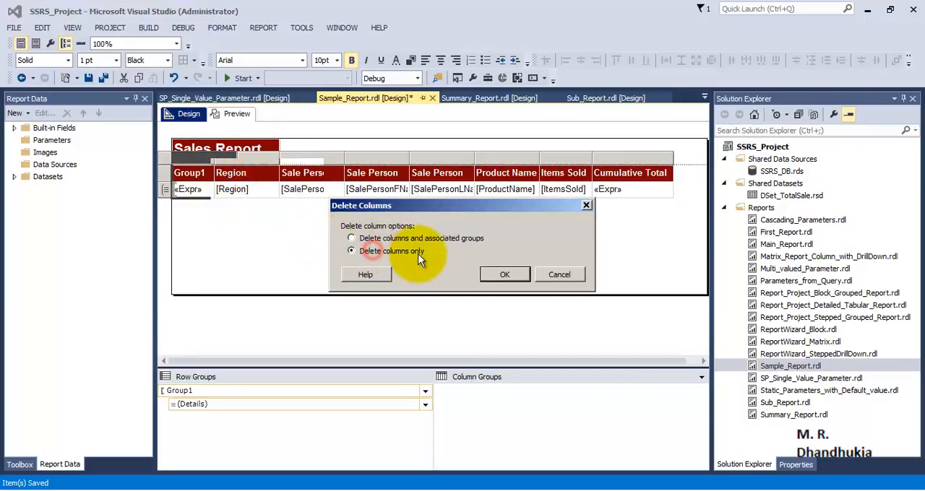
{"action": "left_click", "coordinate": [496, 274]}
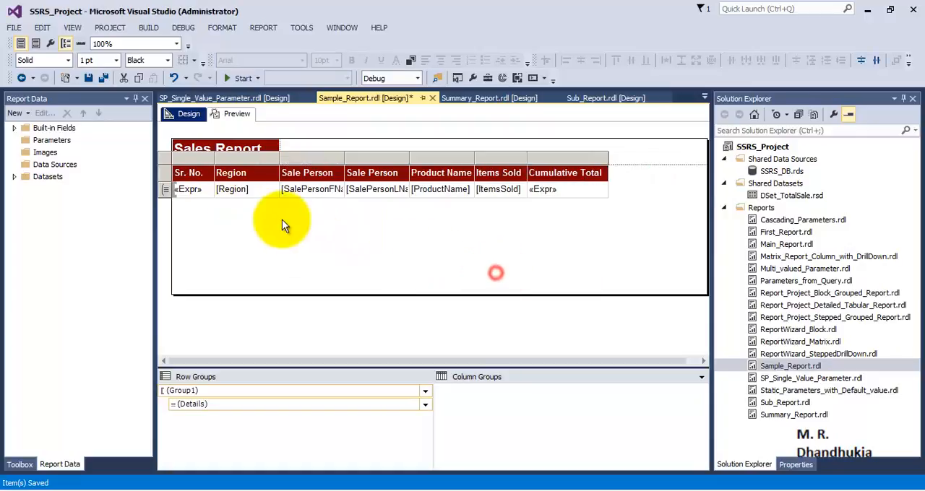
Step: Preview the report, check its pages through to the last one, and return to design view
{"action": "left_click", "coordinate": [226, 113]}
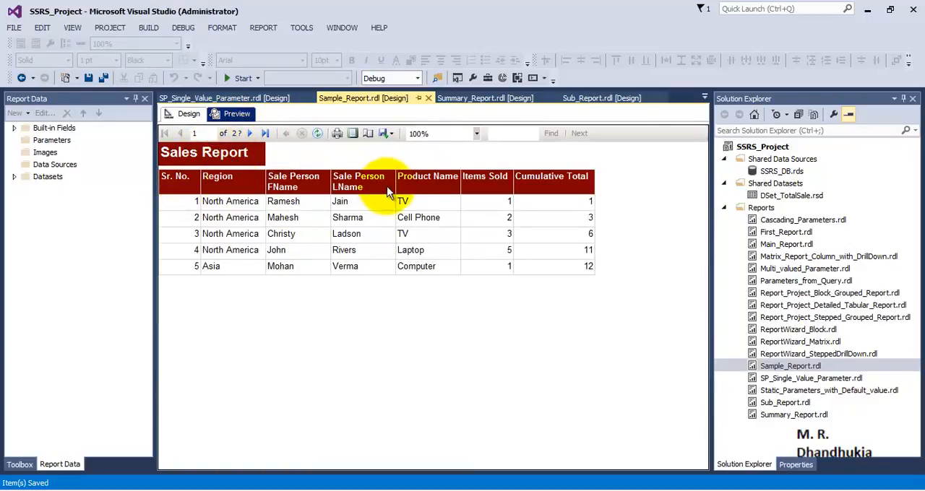
{"action": "left_click", "coordinate": [249, 133]}
{"action": "left_click", "coordinate": [249, 133]}
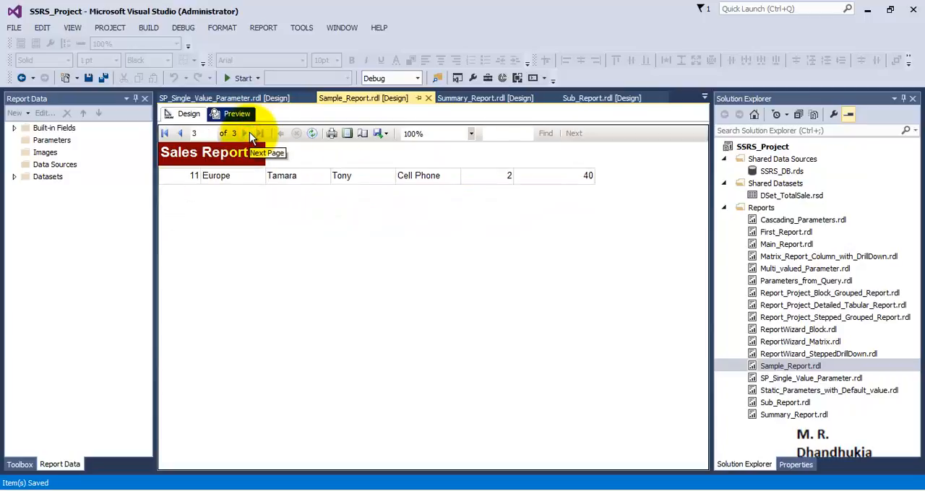
{"action": "left_click", "coordinate": [166, 134]}
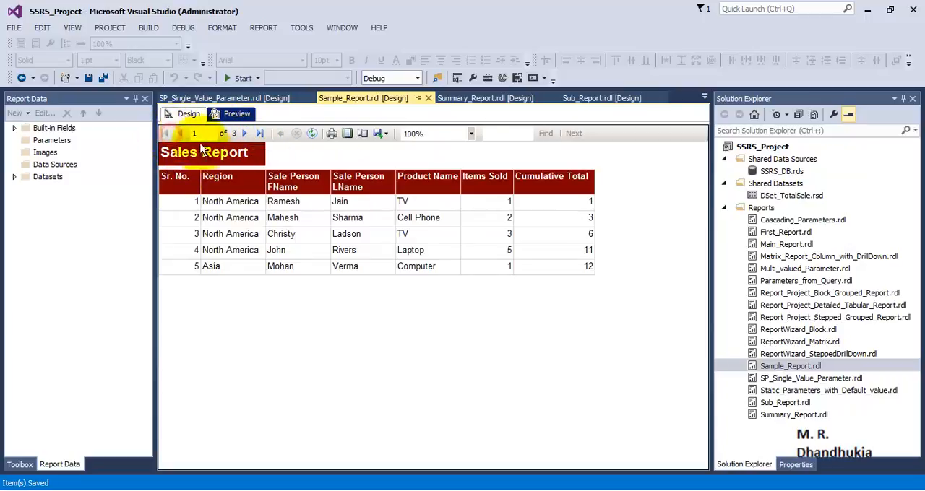
{"action": "left_click", "coordinate": [185, 116]}
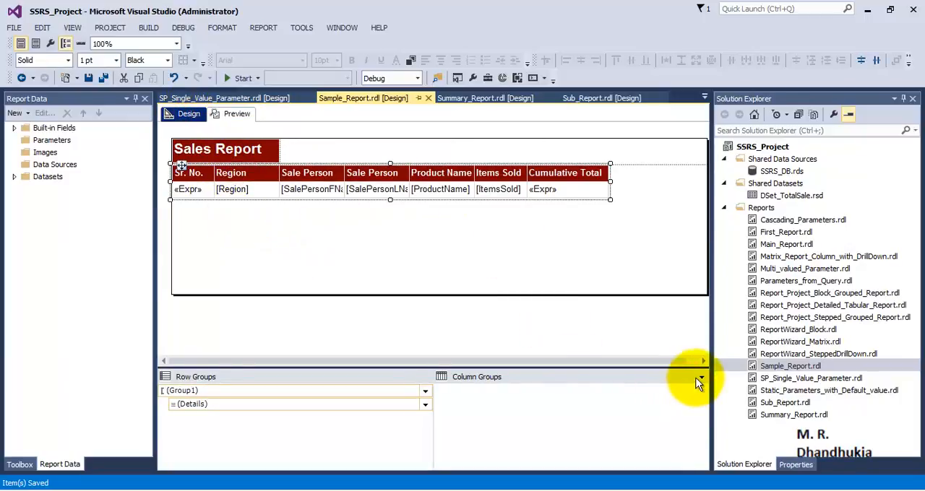
Step: Switch the grouping pane to advanced mode and open the properties of the (Static) row group above Group1
{"action": "left_click", "coordinate": [712, 391]}
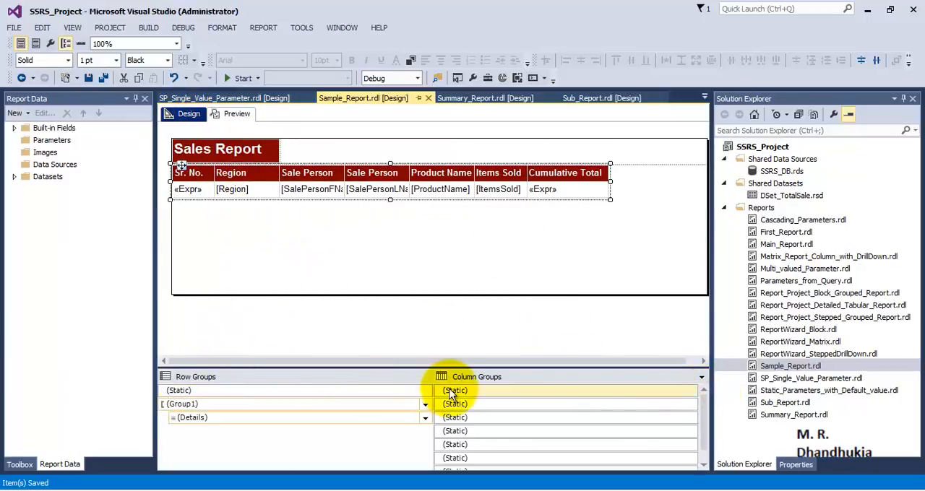
{"action": "left_click", "coordinate": [454, 390]}
{"action": "left_click", "coordinate": [386, 391]}
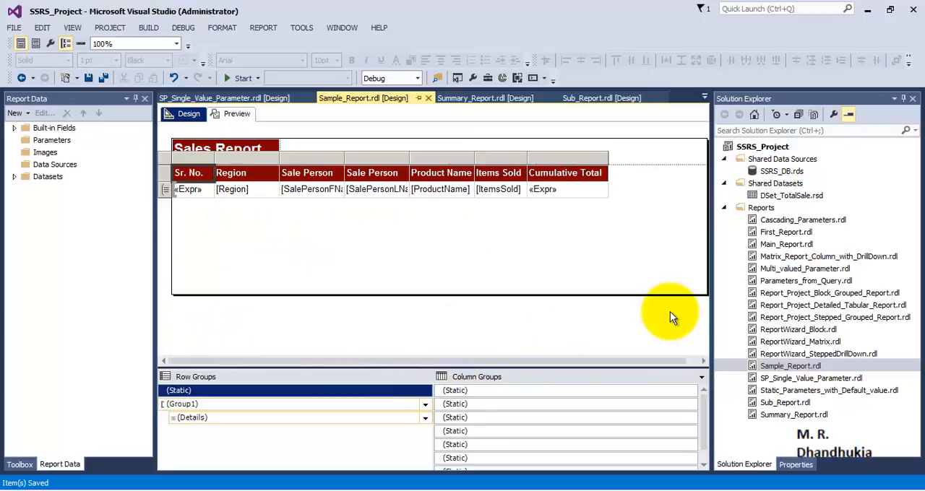
{"action": "key", "text": "F4"}
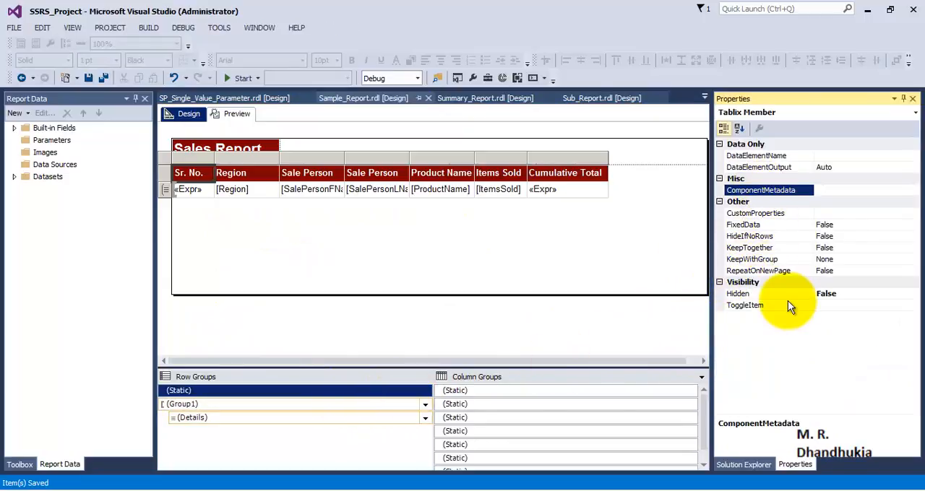
Step: Set RepeatOnNewPage to True and KeepWithGroup to After for the static header row
{"action": "left_click", "coordinate": [786, 272]}
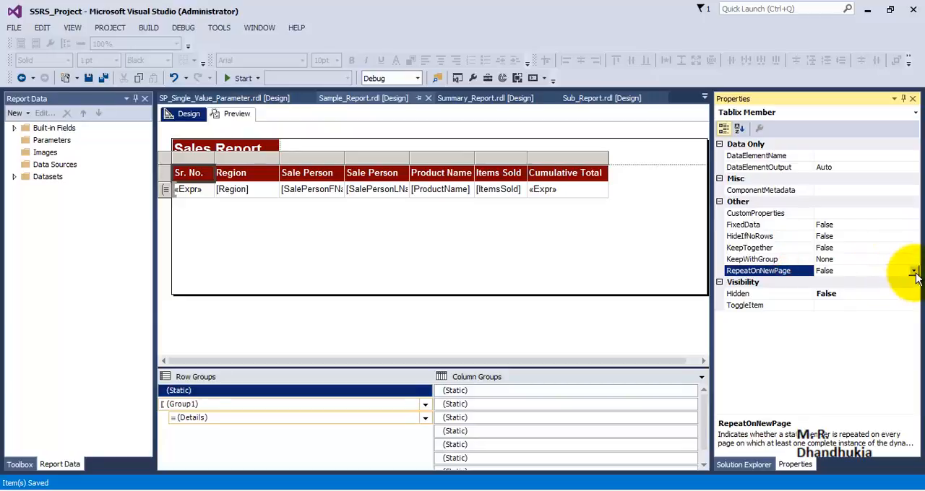
{"action": "left_click", "coordinate": [914, 271]}
{"action": "left_click", "coordinate": [838, 282]}
{"action": "left_click", "coordinate": [846, 258]}
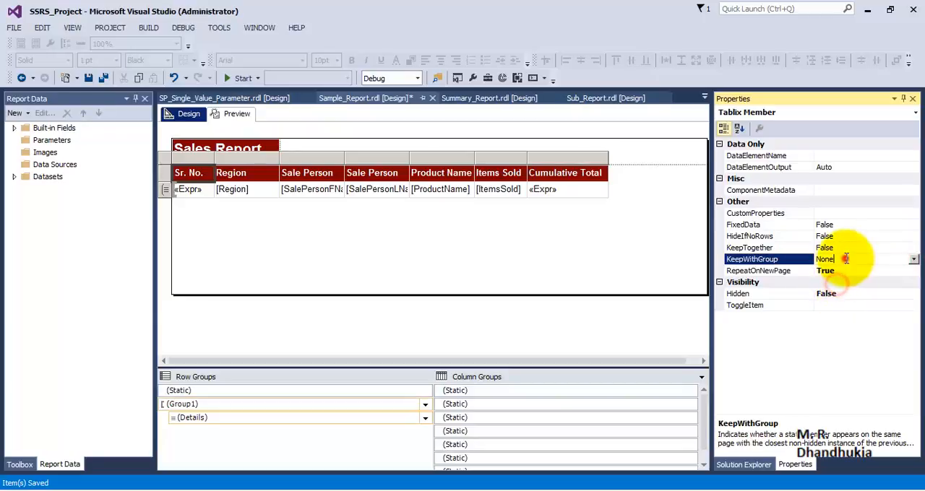
{"action": "left_click", "coordinate": [913, 258]}
{"action": "left_click", "coordinate": [835, 293]}
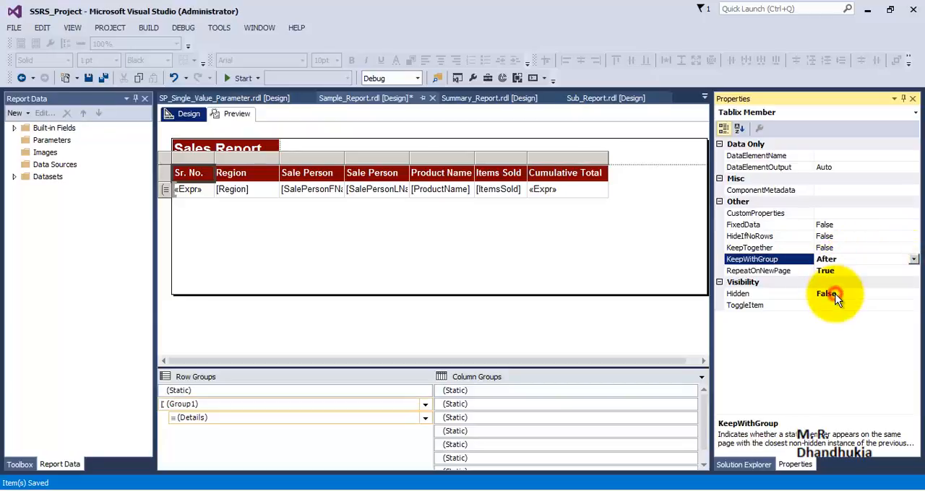
{"action": "left_click", "coordinate": [334, 242]}
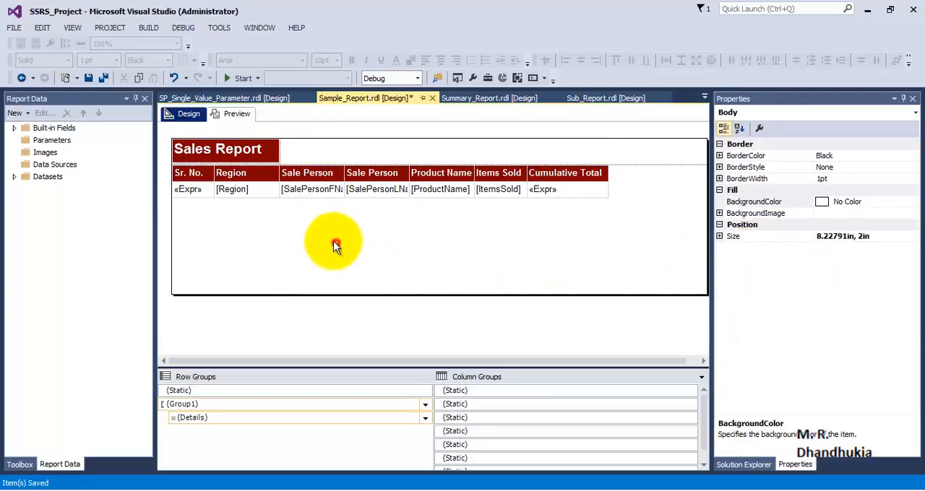
Step: Save all files and preview the report, checking the column headers on every page before returning to the first
{"action": "left_click", "coordinate": [104, 78]}
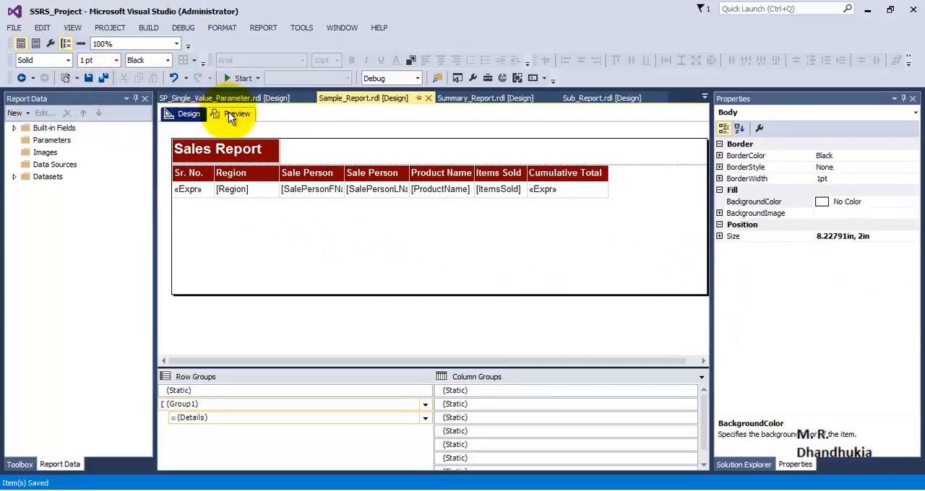
{"action": "left_click", "coordinate": [231, 114]}
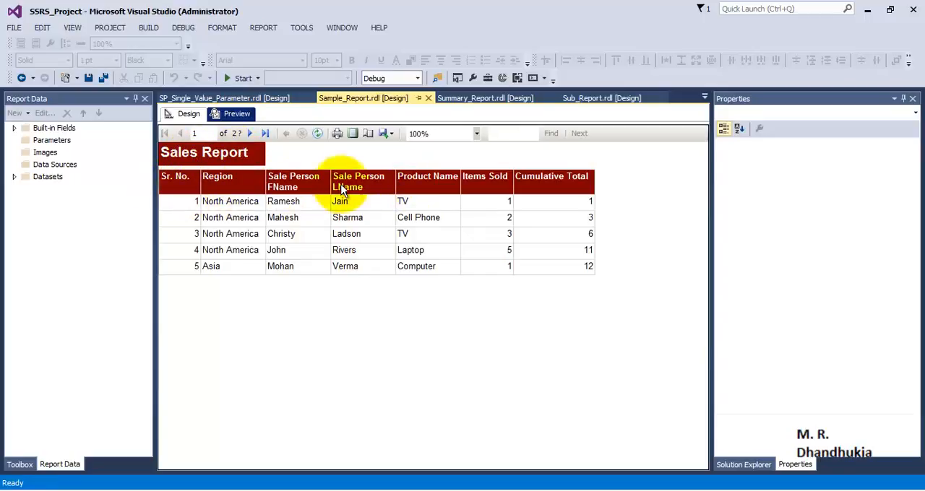
{"action": "left_click", "coordinate": [250, 133]}
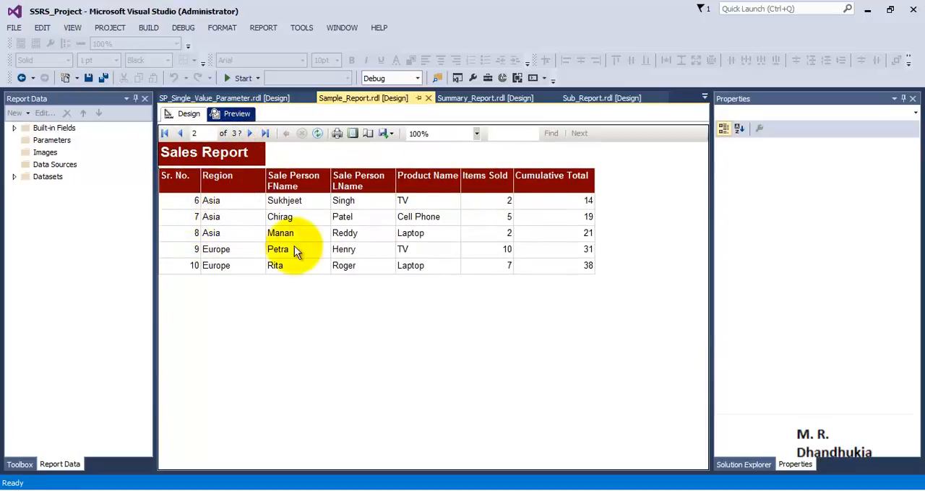
{"action": "left_click", "coordinate": [250, 133]}
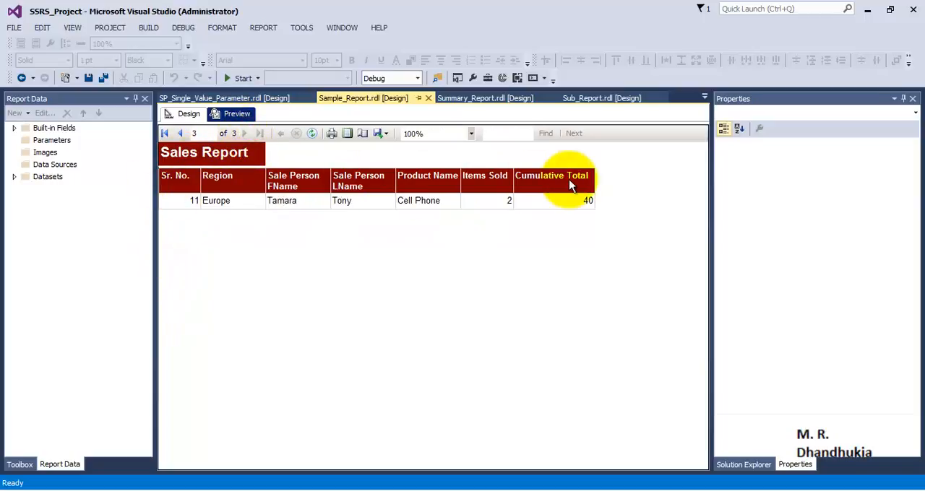
{"action": "left_click", "coordinate": [180, 133]}
{"action": "left_click", "coordinate": [181, 135]}
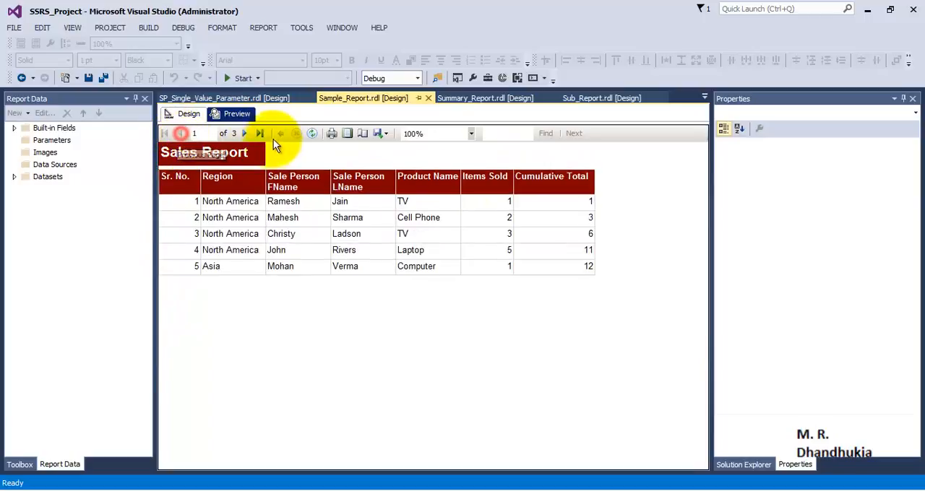